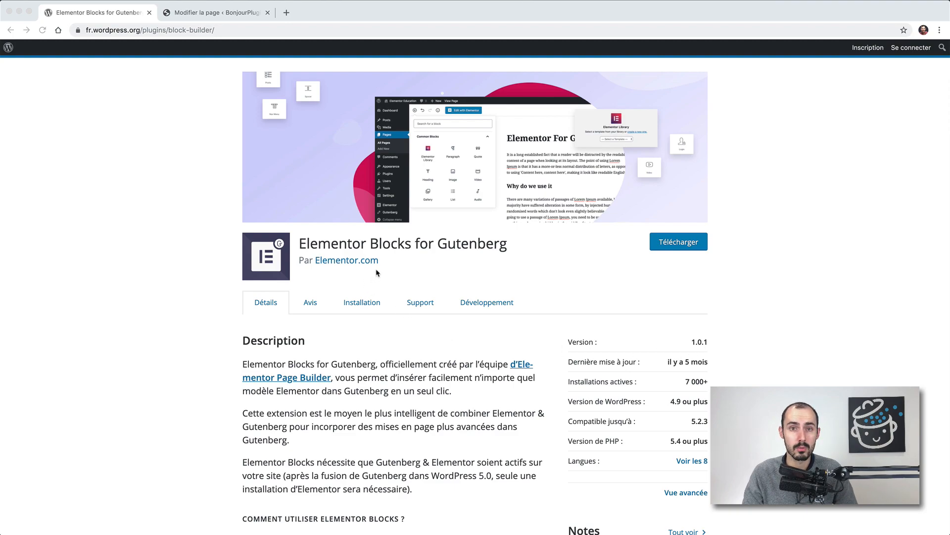
# Review the description, usage instructions and feature list on the Elementor Blocks for Gutenberg plugin page.
pyautogui.scroll(3, 376, 272)
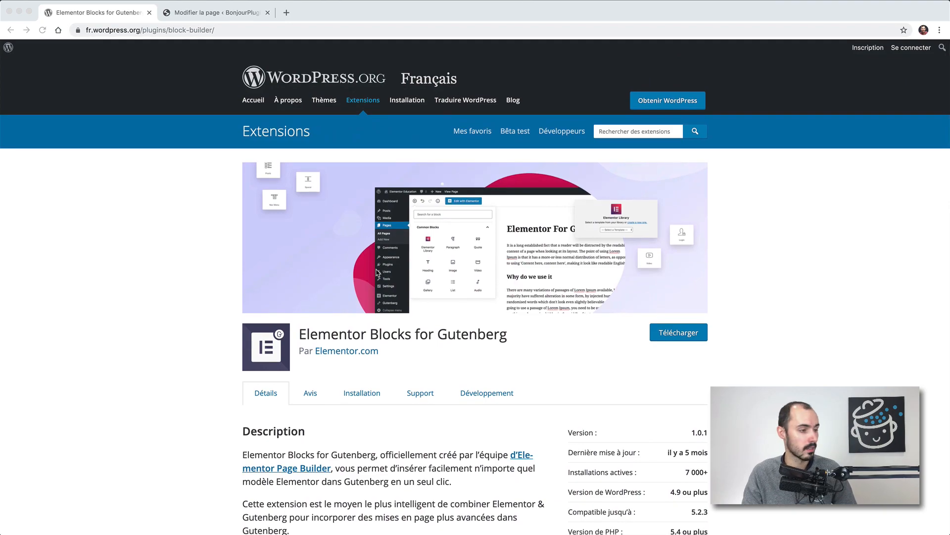
pyautogui.scroll(-5, 377, 272)
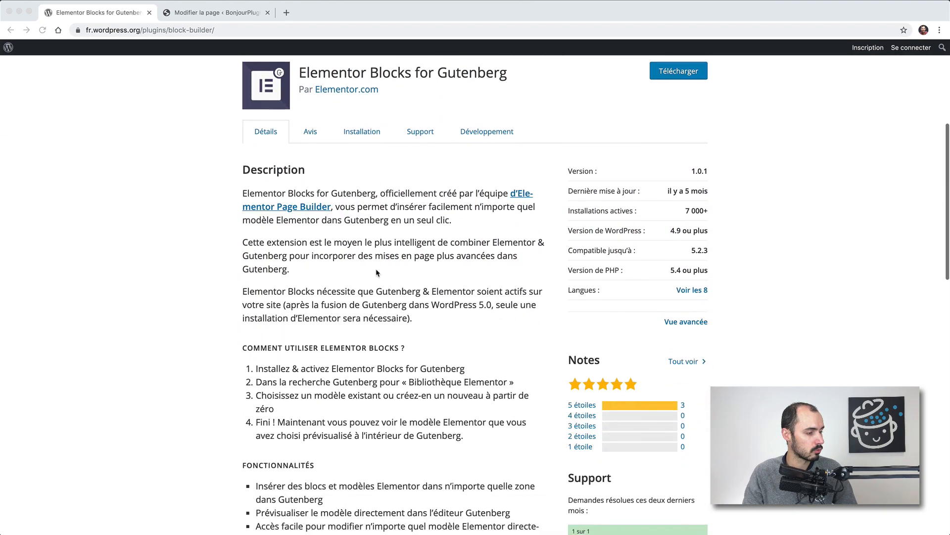
pyautogui.scroll(-1, 376, 271)
pyautogui.scroll(-5, 376, 271)
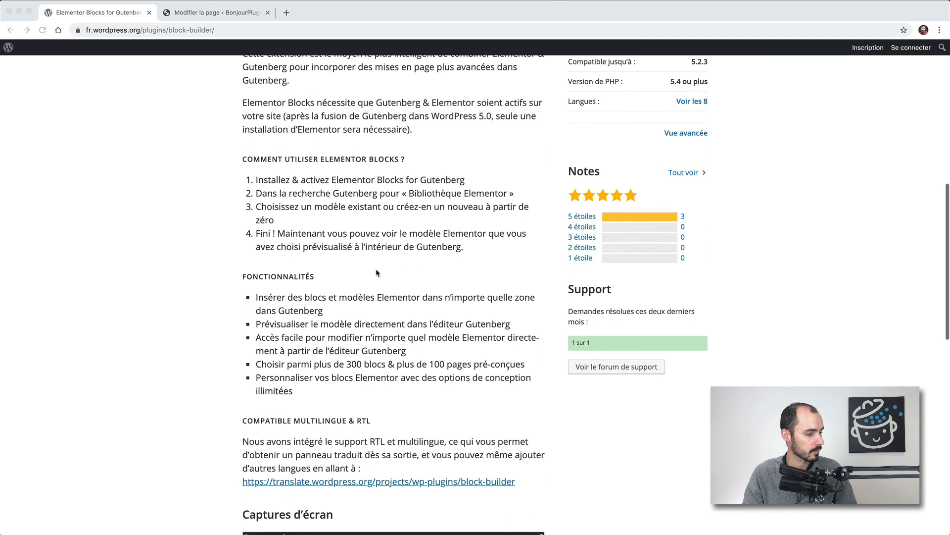
pyautogui.scroll(10, 377, 271)
pyautogui.scroll(-1, 377, 271)
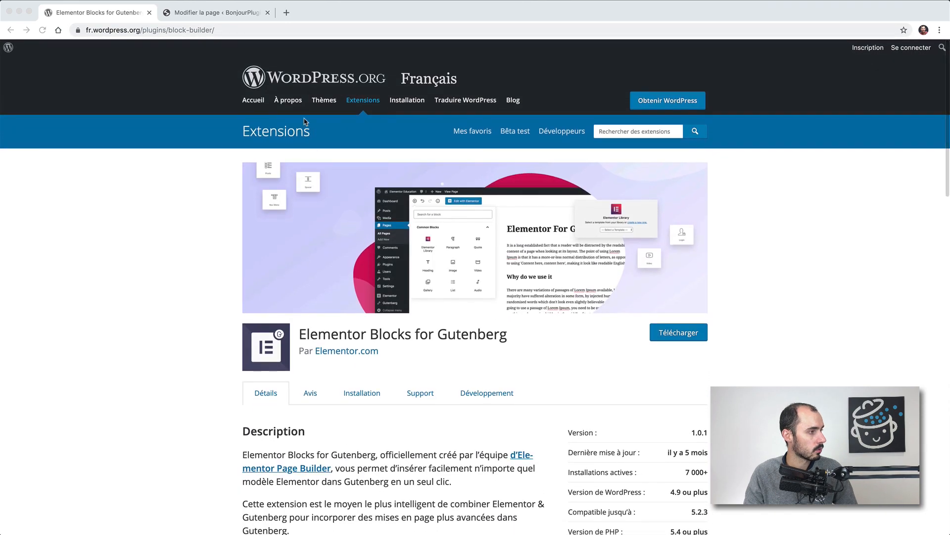
# On the page being edited, write paragraphs "dfslkjfdsljfdsljfs", "sdfklsdlfkjsd", "sdflksdflkjsdf" and "dsfdsfsdf", and add an empty paragraph after the second.
pyautogui.click(243, 15)
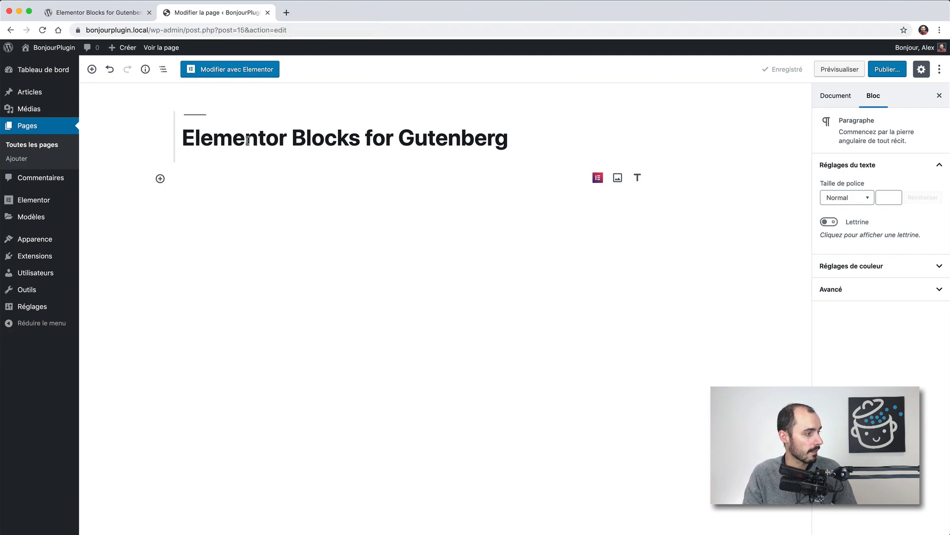
pyautogui.click(187, 179)
pyautogui.write('dfslkjf')
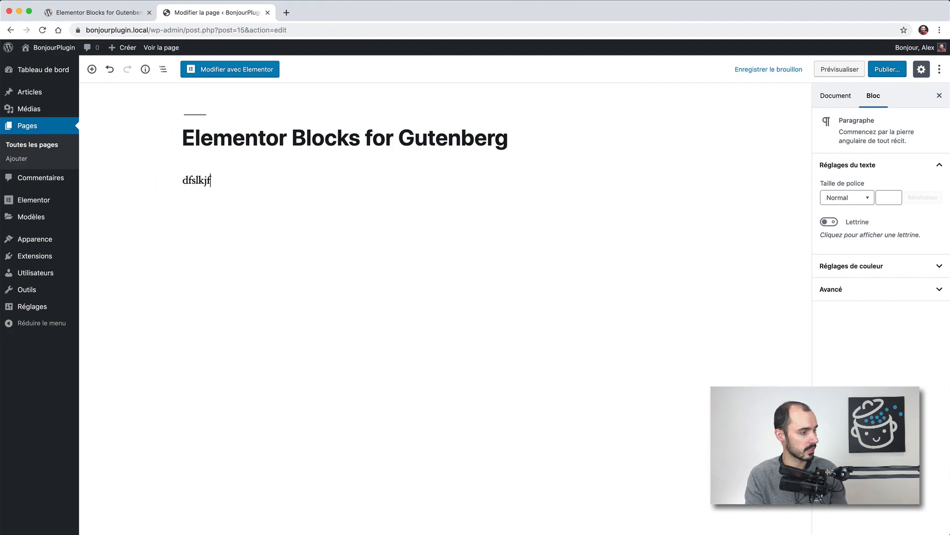
pyautogui.write('dsljfdsljfs')
pyautogui.press('Return')
pyautogui.write('sdfklsdlfkjsd')
pyautogui.press('Return')
pyautogui.write('sdflksdflkjsdf')
pyautogui.press('Return')
pyautogui.write('dsfdsfsdf')
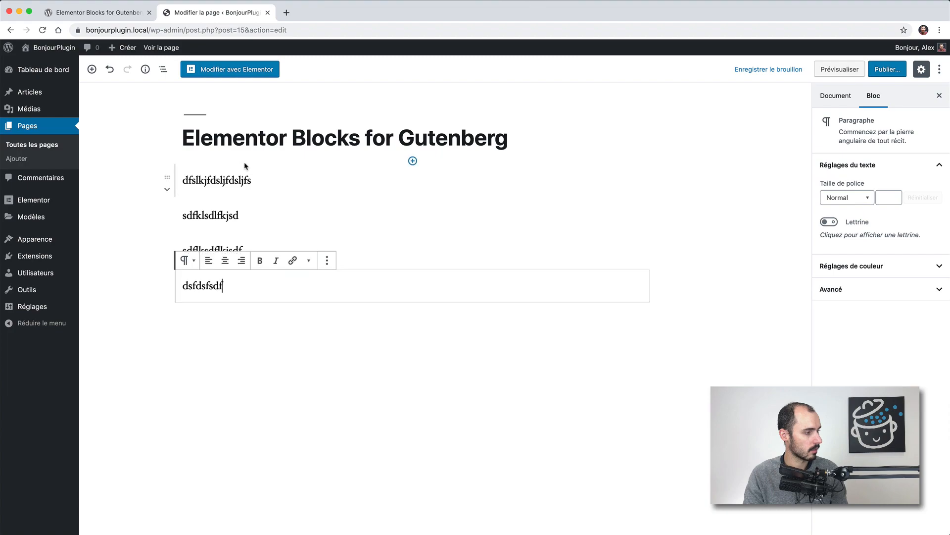
pyautogui.click(245, 208)
pyautogui.press('Return')
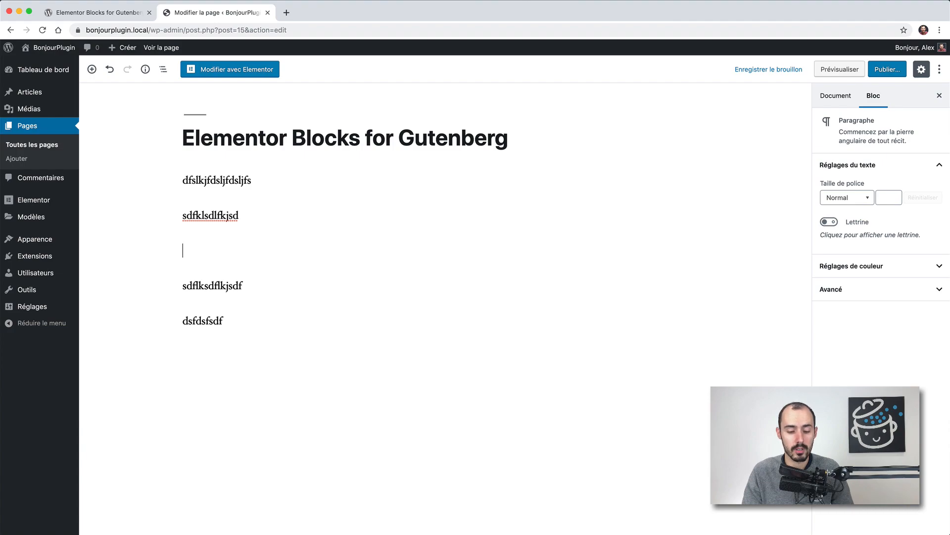
# Open the saved Elementor templates separately from the page, inspect the CTA Bouillon section in Elementor, and return to the page editor.
pyautogui.keyDown('super'); pyautogui.click(98, 221); pyautogui.keyUp('super')
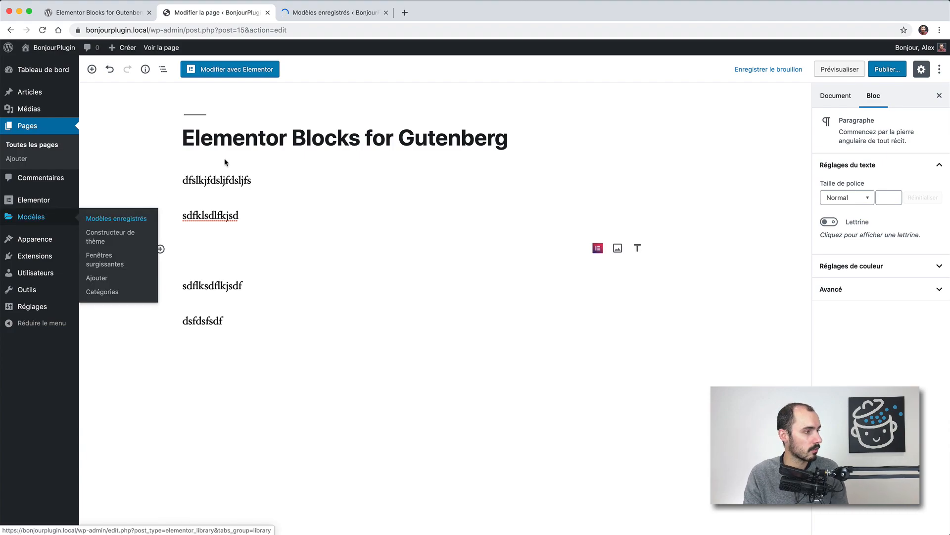
pyautogui.click(340, 15)
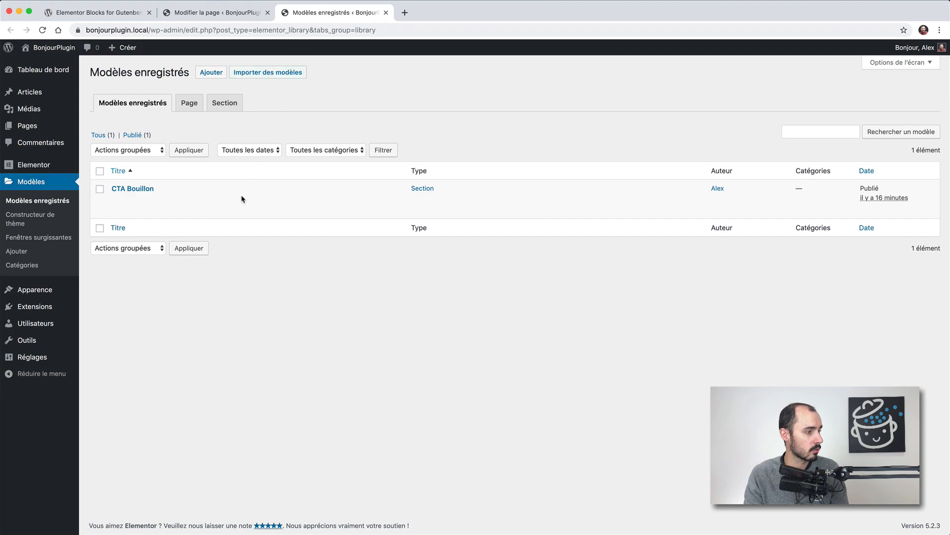
pyautogui.moveTo(240, 187)
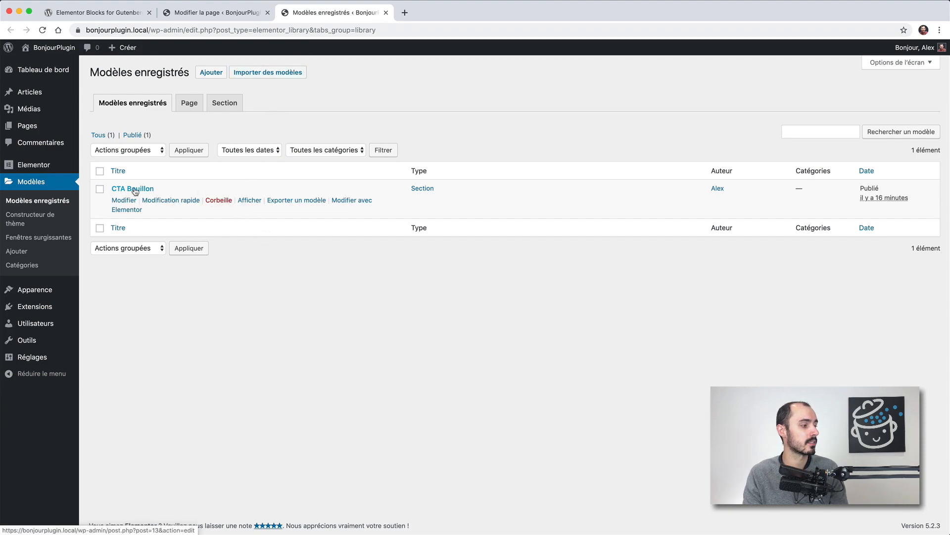
pyautogui.click(350, 202)
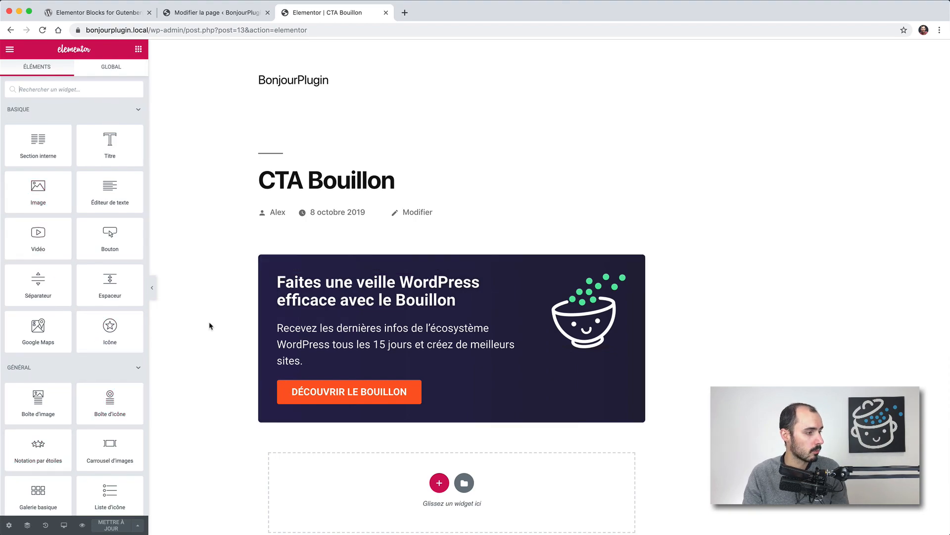
pyautogui.click(387, 12)
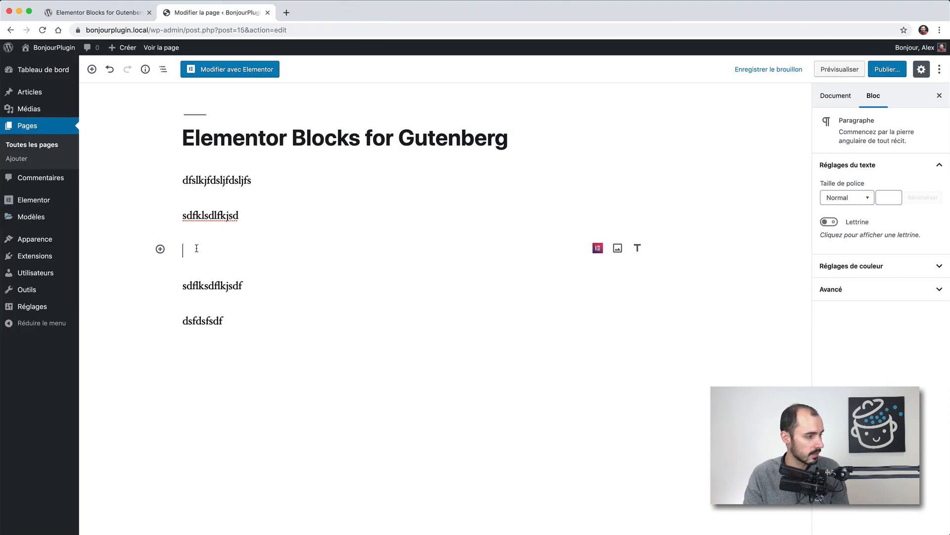
# Insert an Elementor Library block in the empty paragraph and assign it the CTA Bouillon template.
pyautogui.click(160, 249)
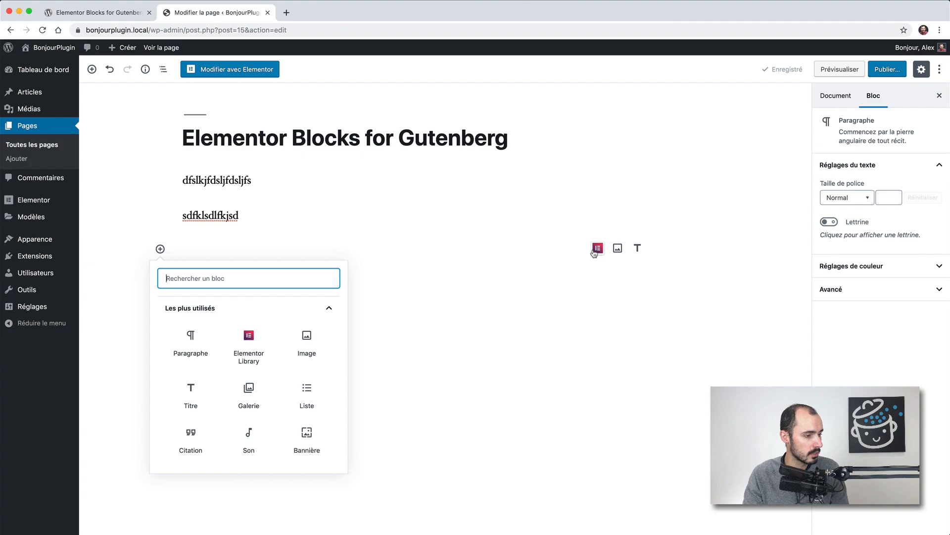
pyautogui.click(254, 344)
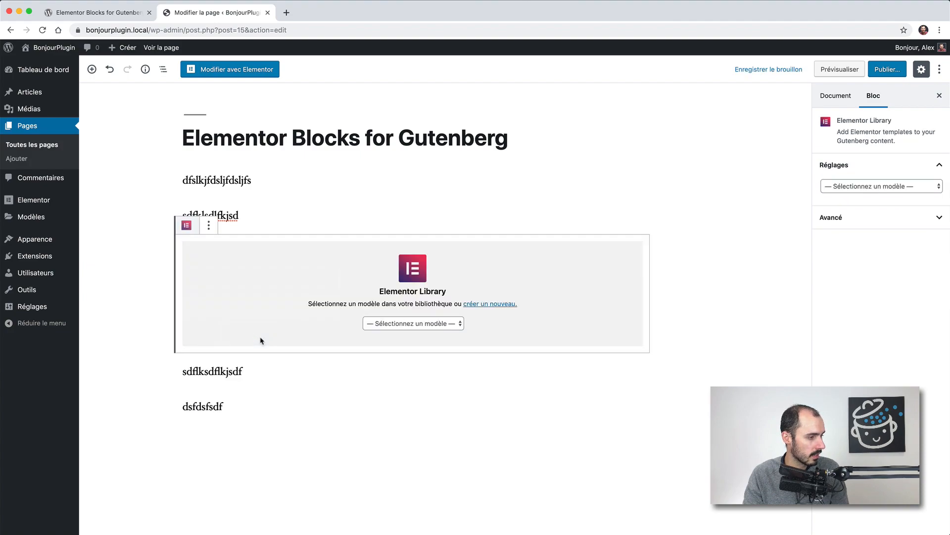
pyautogui.click(456, 324)
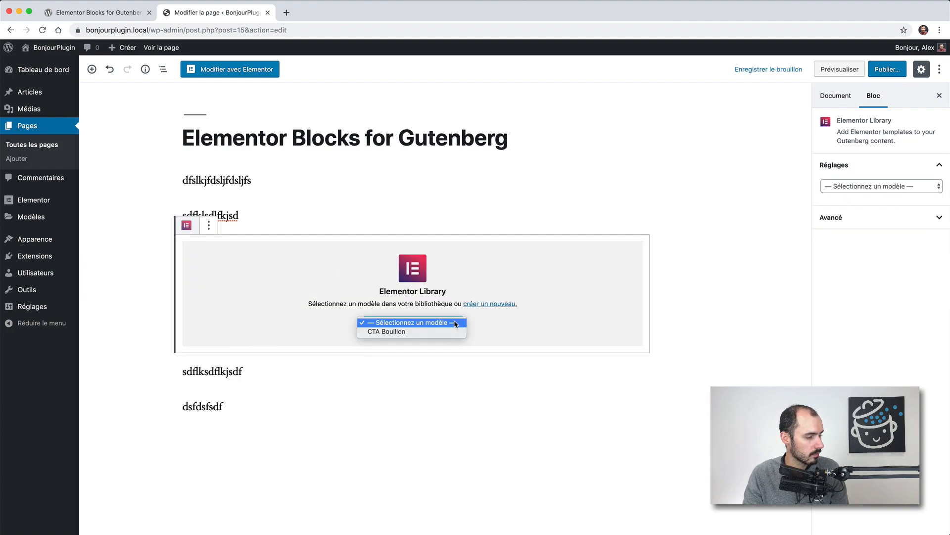
pyautogui.click(414, 332)
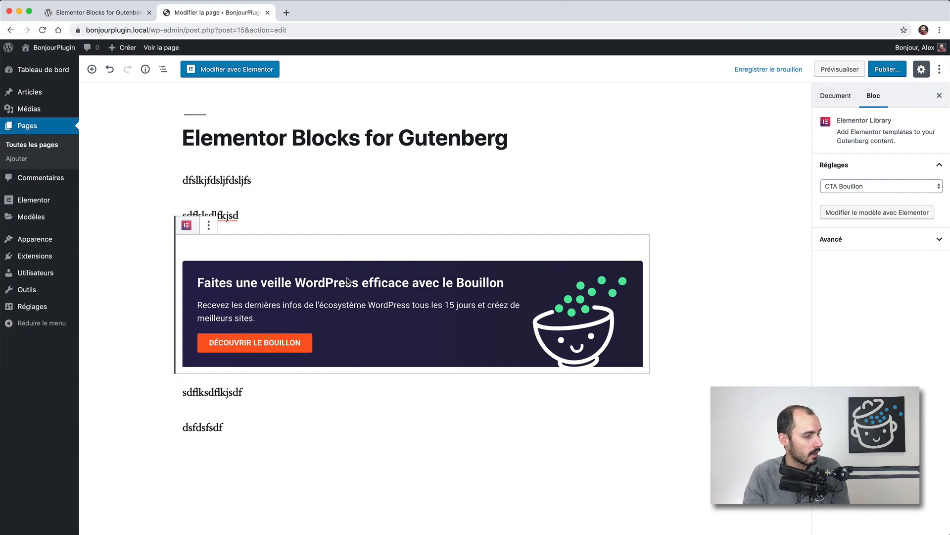
pyautogui.scroll(-1, 387, 321)
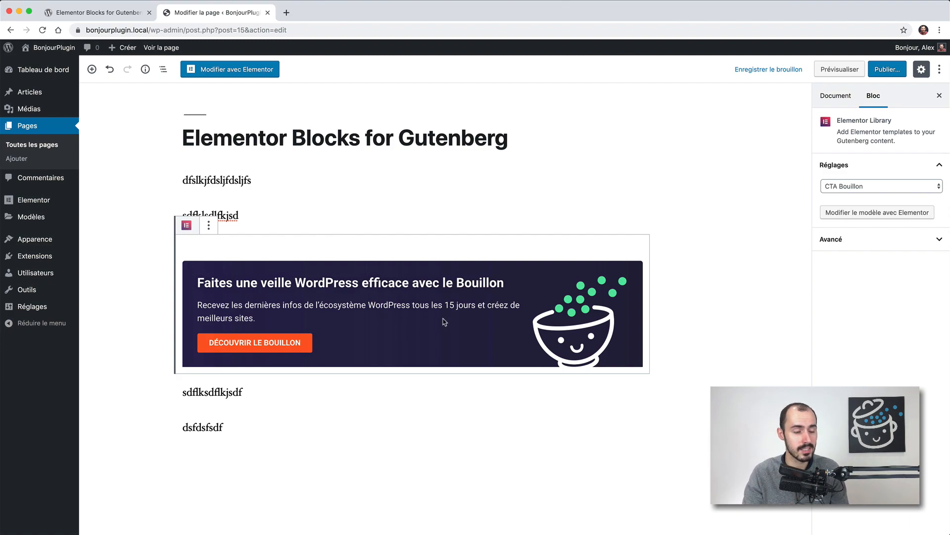
# Publish the Elementor Blocks for Gutenberg page and open its live version.
pyautogui.click(885, 71)
pyautogui.click(885, 70)
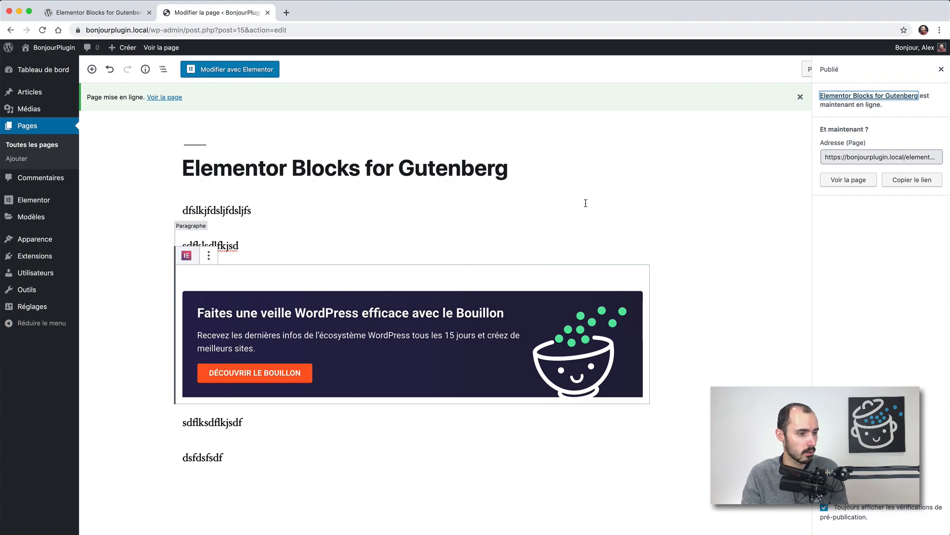
pyautogui.click(833, 180)
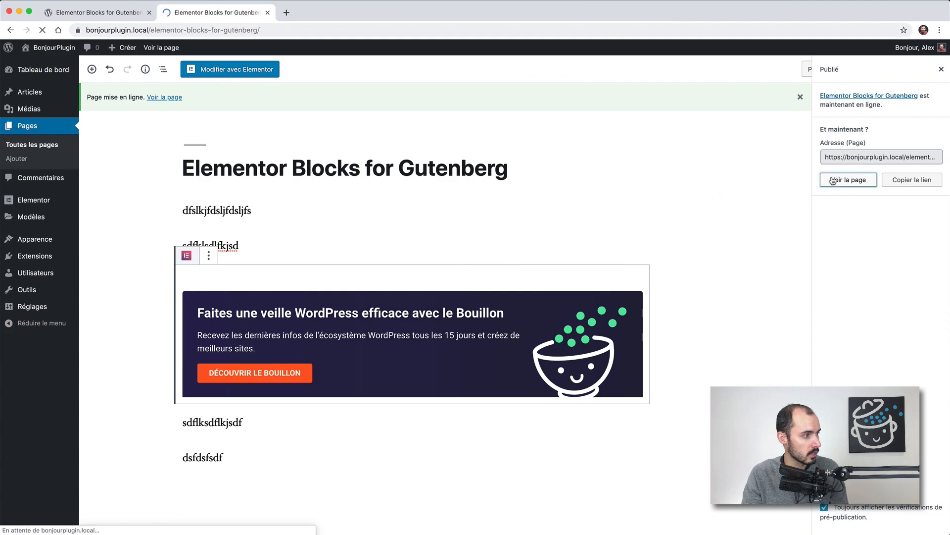
# Examine how the CTA Bouillon section renders among the paragraphs on the live page, and reopen the page for editing.
pyautogui.scroll(-3, 536, 205)
pyautogui.scroll(-3, 535, 208)
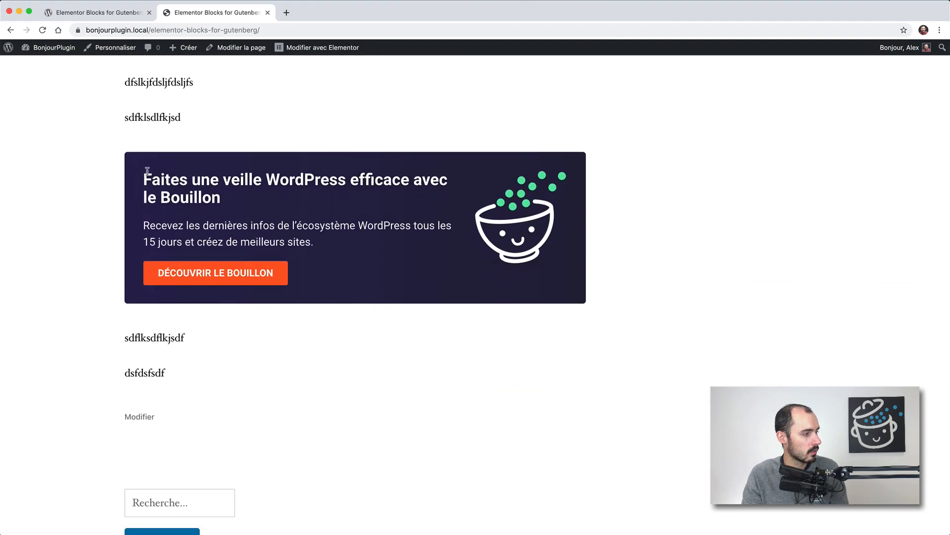
pyautogui.moveTo(145, 176); pyautogui.dragTo(217, 226)
pyautogui.click(226, 220)
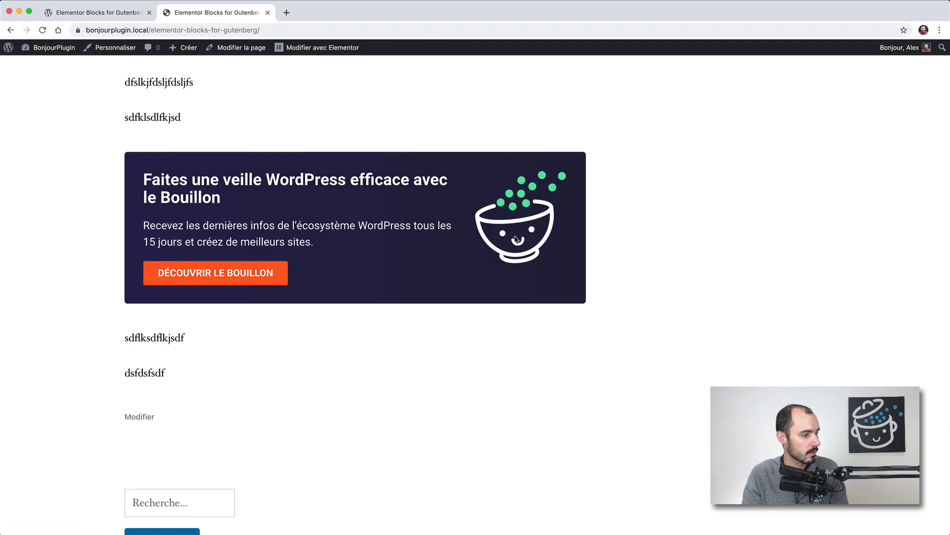
pyautogui.scroll(3, 516, 240)
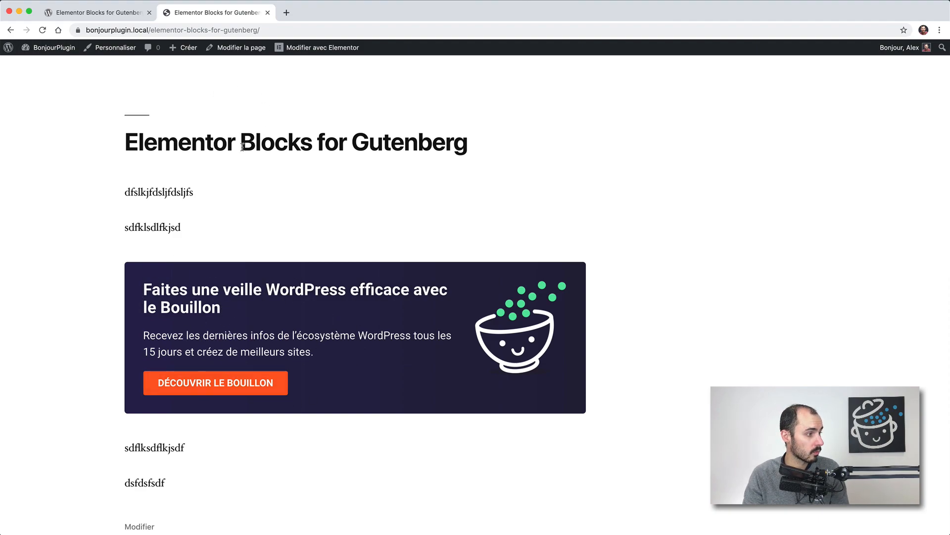
pyautogui.scroll(2, 243, 148)
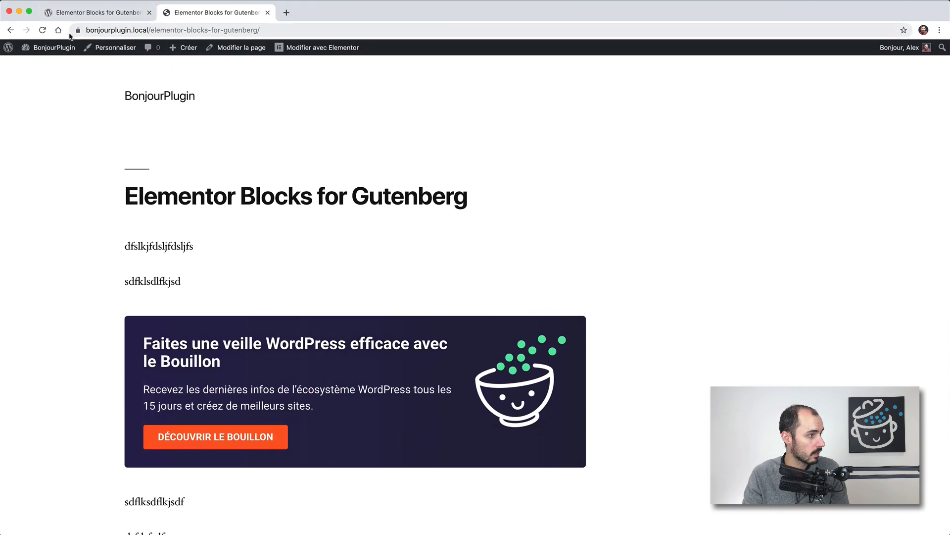
pyautogui.click(262, 54)
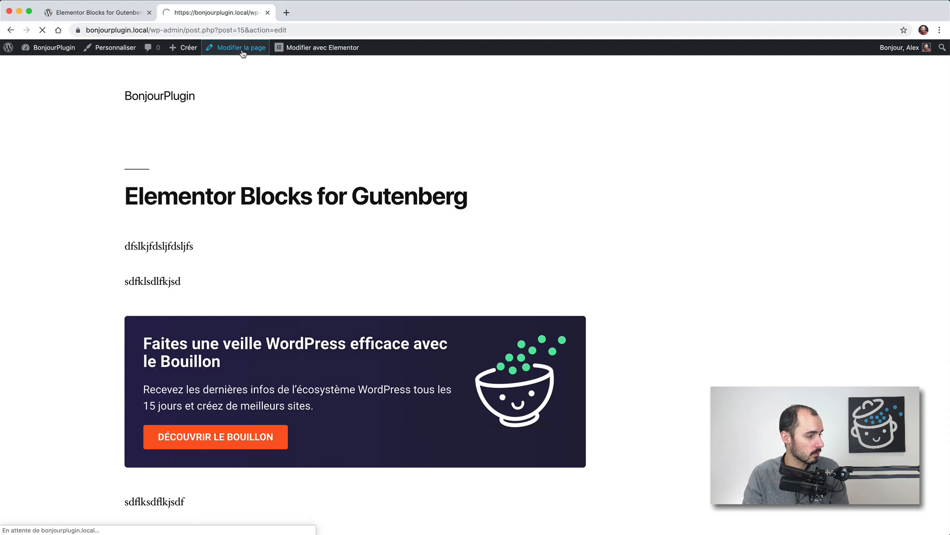